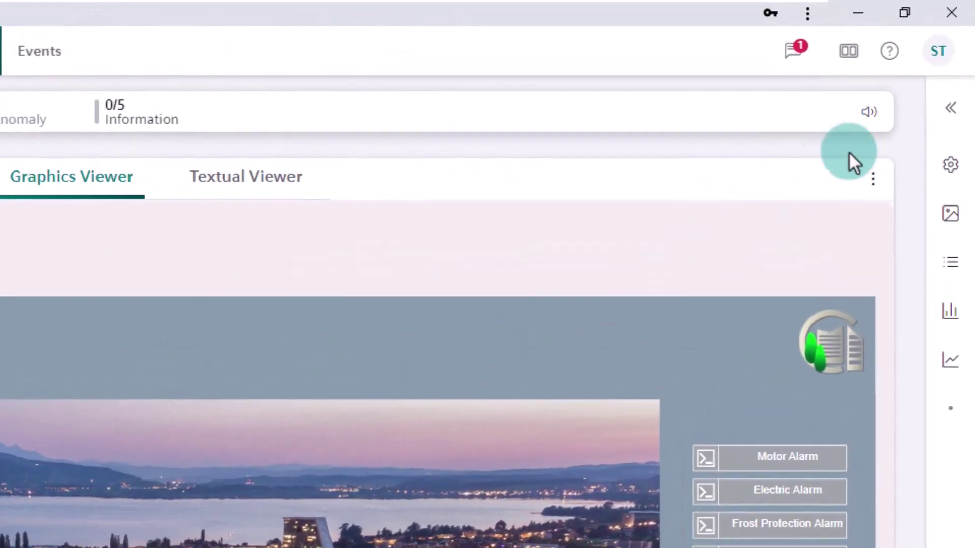
Step: Open the signed-in user's account menu from the ST avatar
{"action": "left_click", "coordinate": [943, 57]}
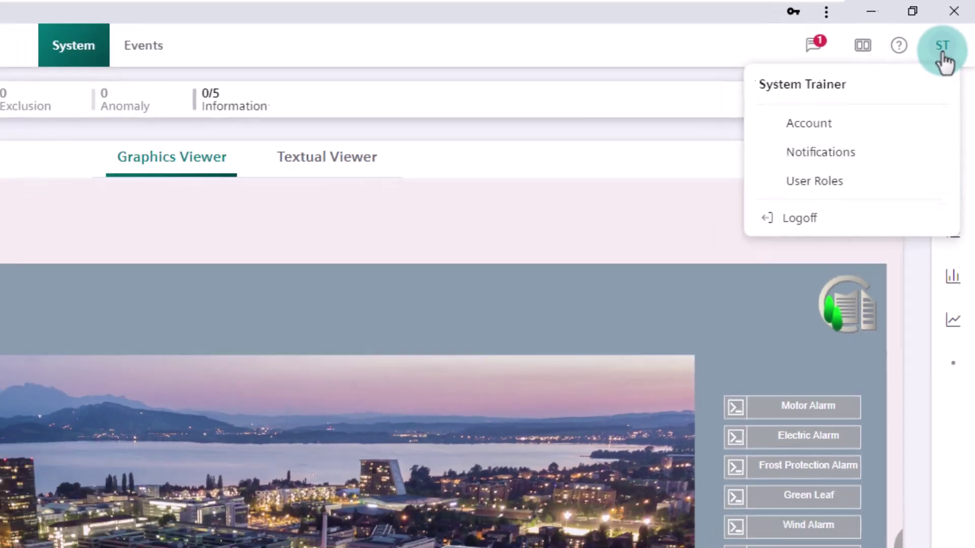
Step: Show the Cooling generation plant graphic with its advanced properties
{"action": "left_click", "coordinate": [944, 60]}
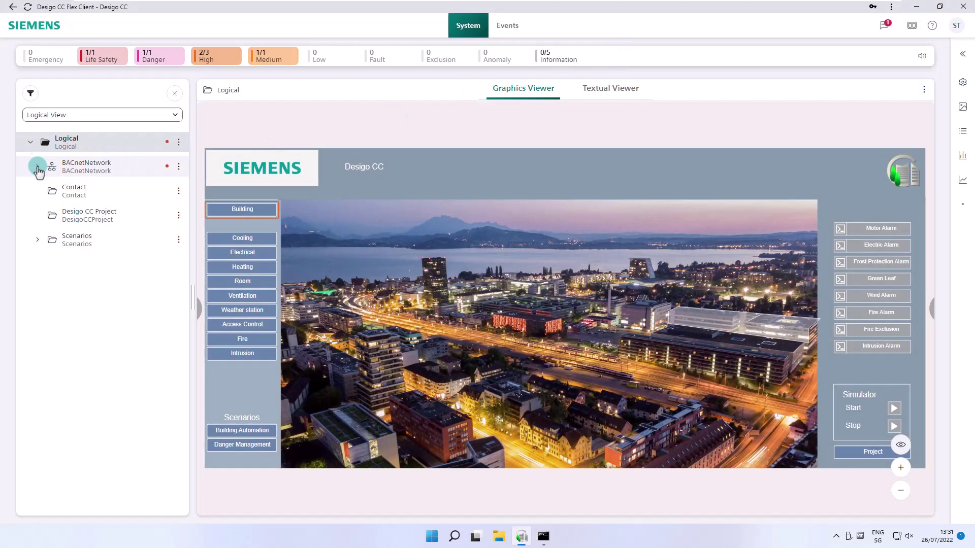
{"action": "left_click", "coordinate": [37, 167]}
{"action": "left_click", "coordinate": [52, 231]}
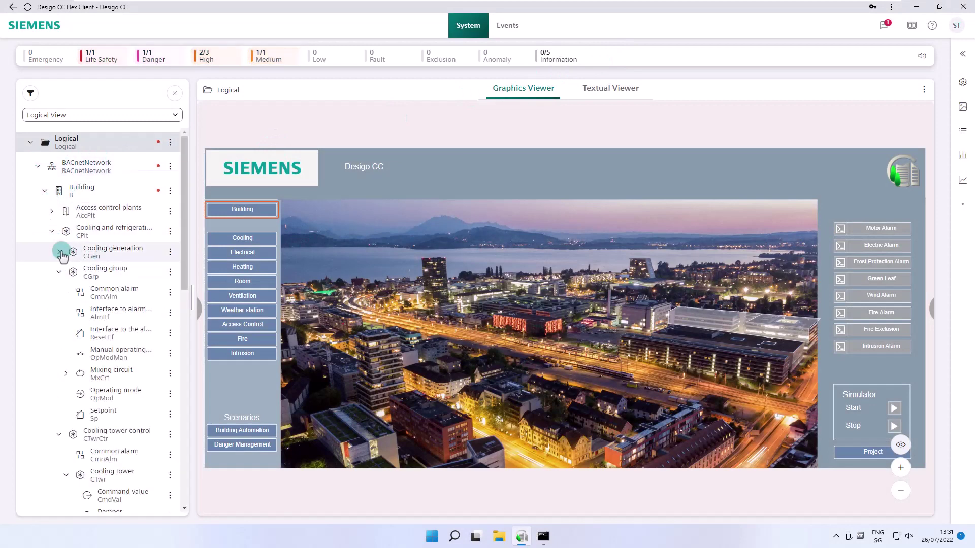
{"action": "left_click", "coordinate": [59, 252]}
{"action": "left_click", "coordinate": [109, 249]}
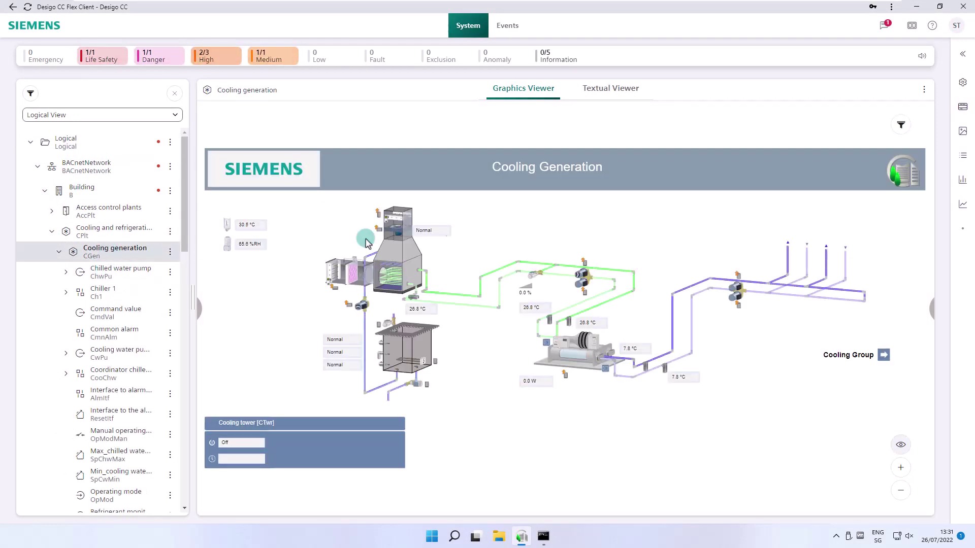
{"action": "left_click", "coordinate": [881, 144]}
{"action": "left_click", "coordinate": [821, 141]}
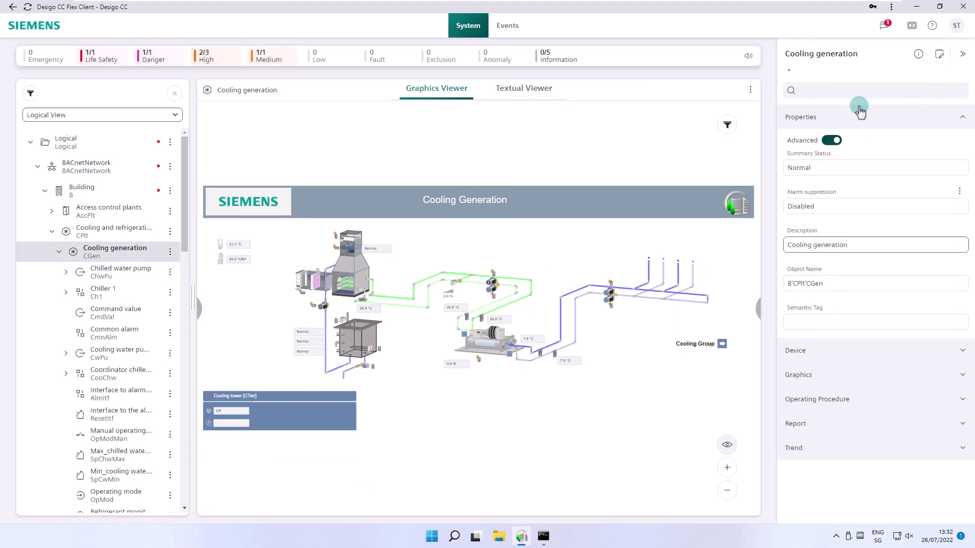
Step: Log off and sign back in as the basic building-automation user
{"action": "left_click", "coordinate": [957, 26]}
{"action": "left_click", "coordinate": [883, 127]}
{"action": "type", "text": "basicba"}
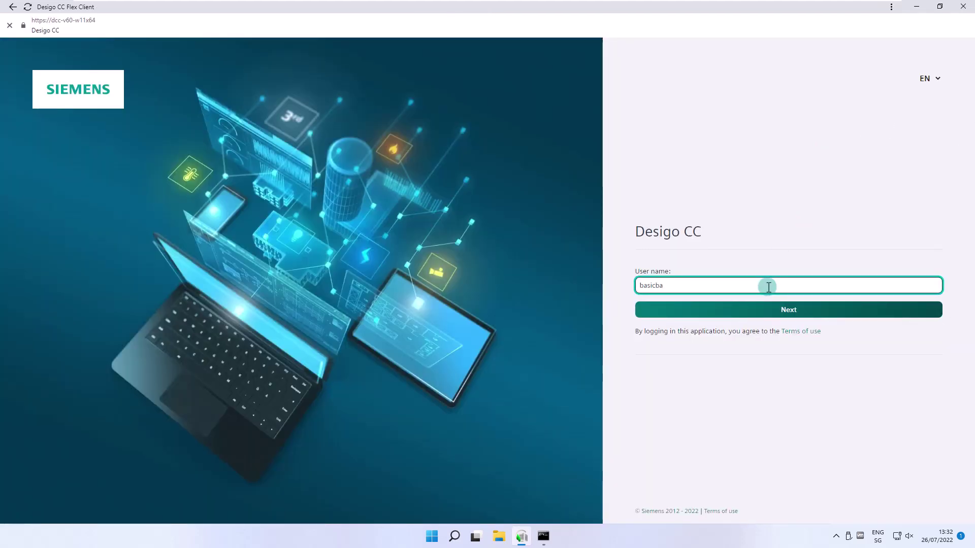
{"action": "left_click", "coordinate": [752, 305]}
{"action": "type", "text": "***"}
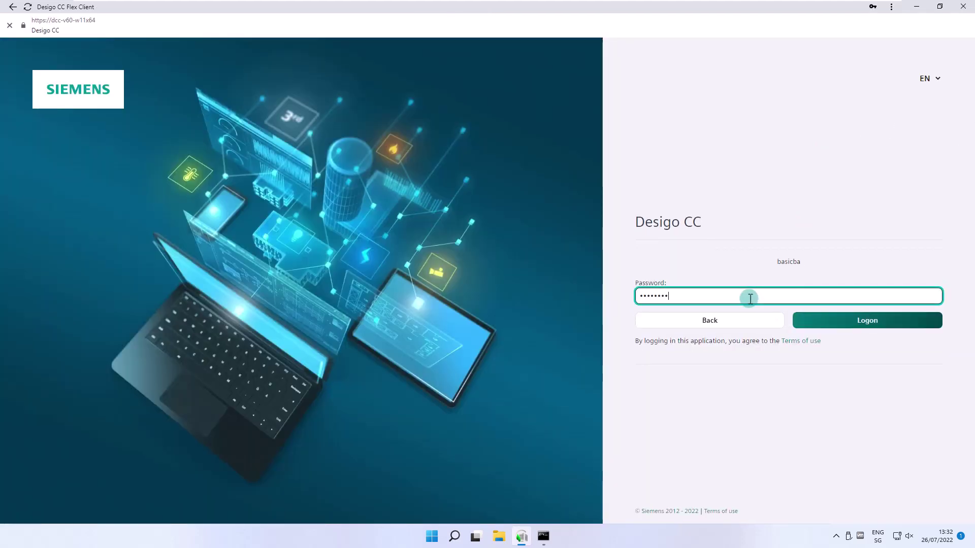
{"action": "left_click", "coordinate": [794, 316]}
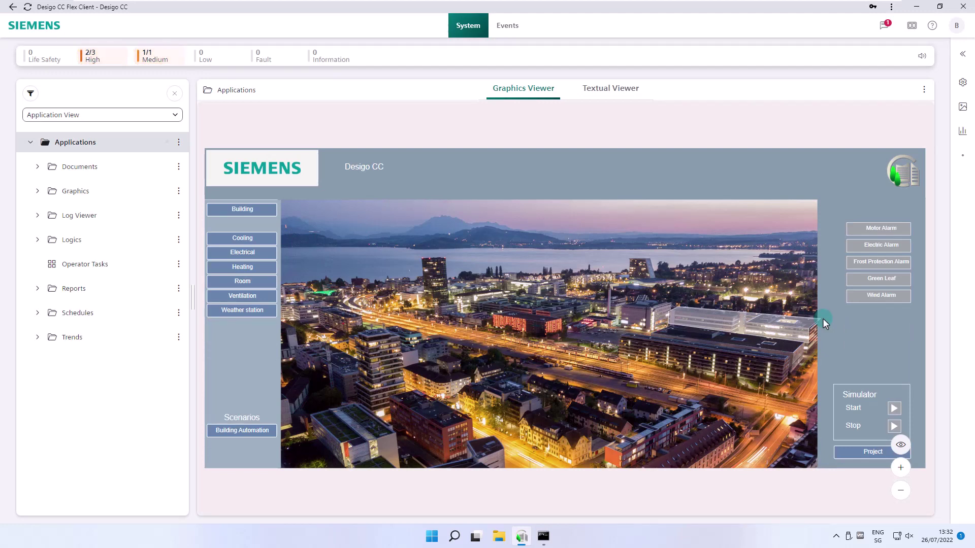
Step: Switch the system tree to Logical View and expand Building to list its plants
{"action": "left_click", "coordinate": [164, 117]}
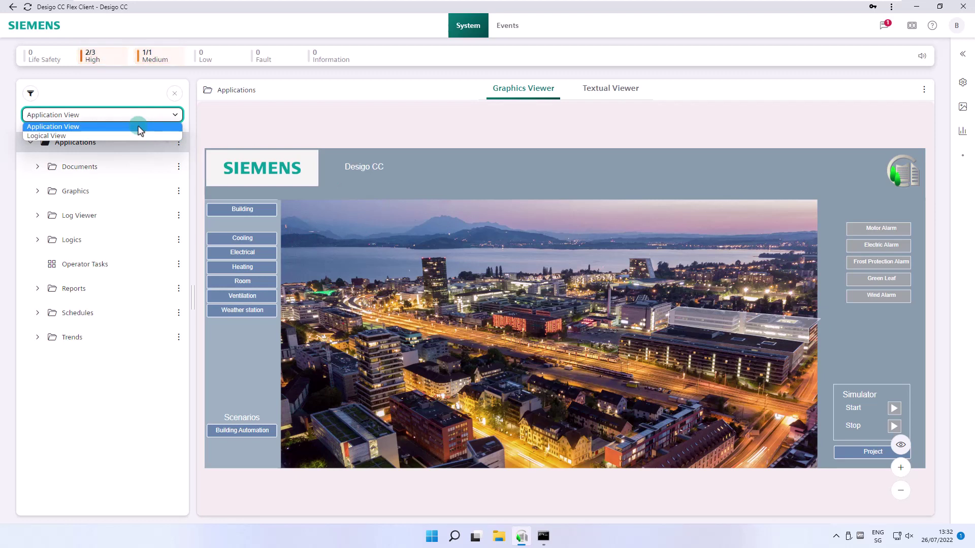
{"action": "left_click", "coordinate": [141, 128]}
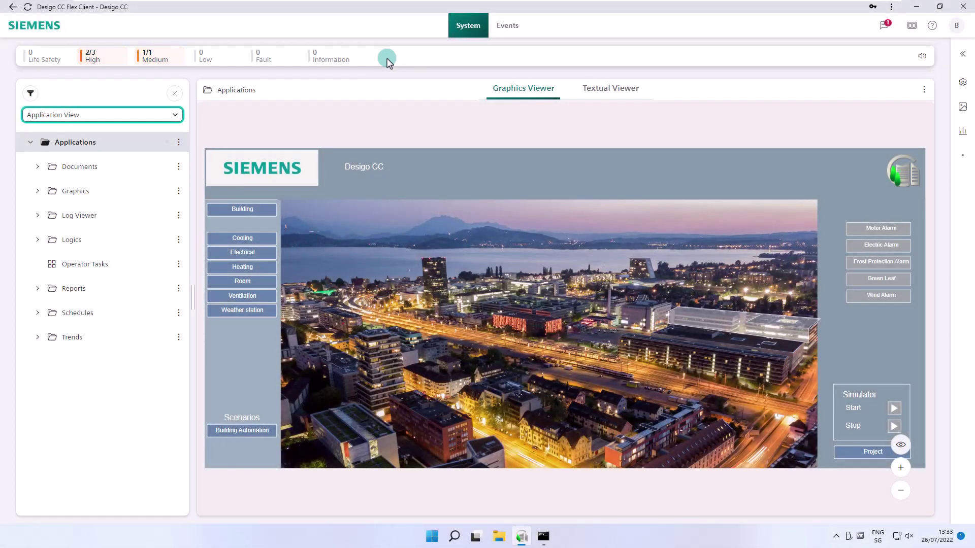
{"action": "left_click", "coordinate": [102, 114]}
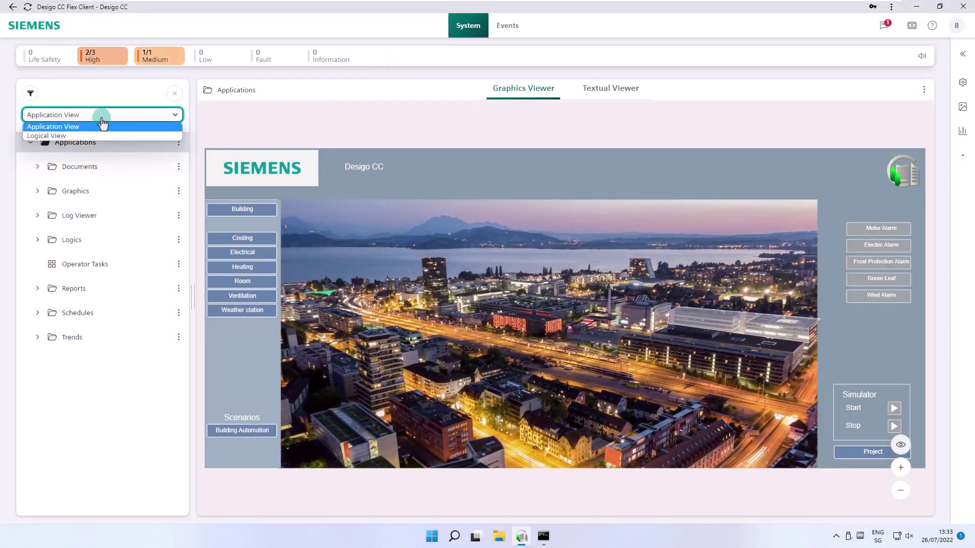
{"action": "left_click", "coordinate": [91, 165]}
{"action": "left_click", "coordinate": [46, 191]}
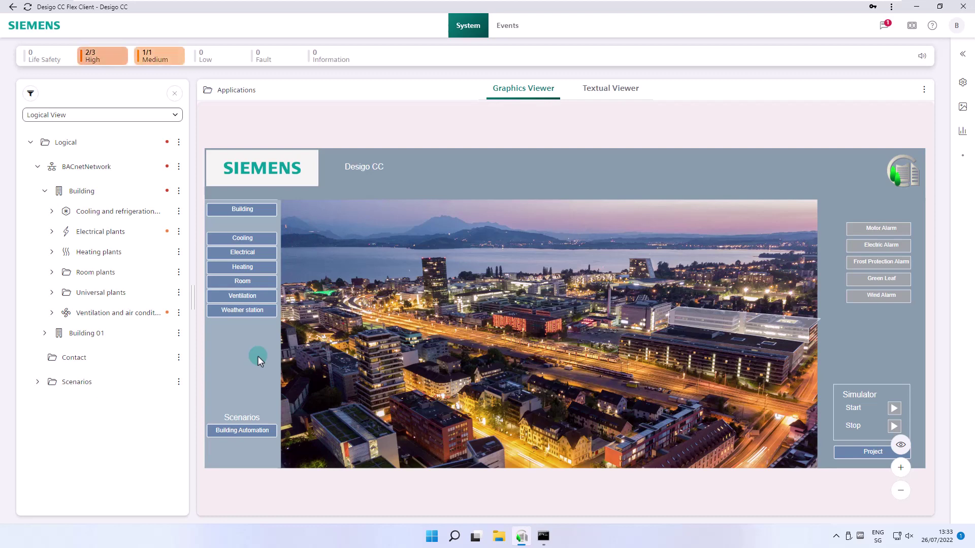
Step: Show the Air handling unit graphic and properties (status EmgOff), then the user menu
{"action": "left_click", "coordinate": [51, 312]}
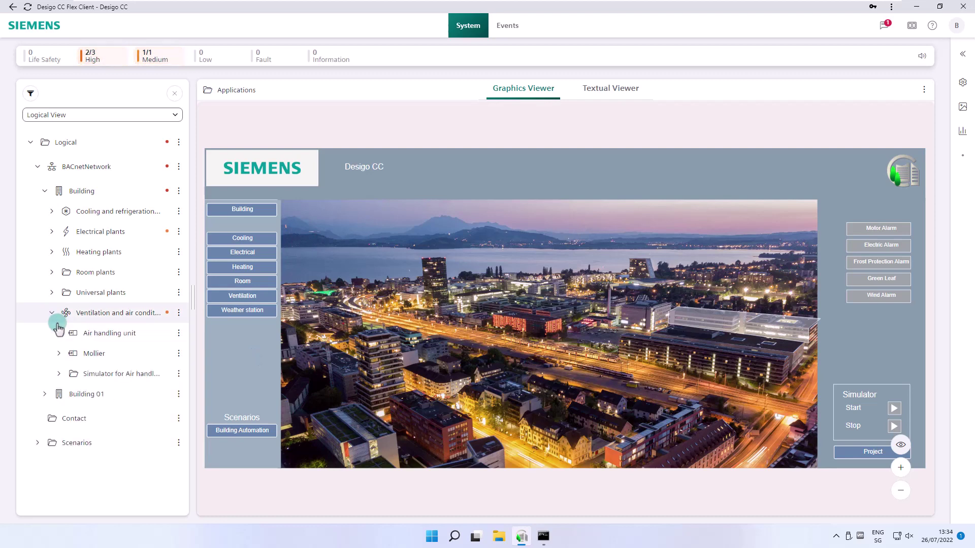
{"action": "left_click", "coordinate": [94, 336]}
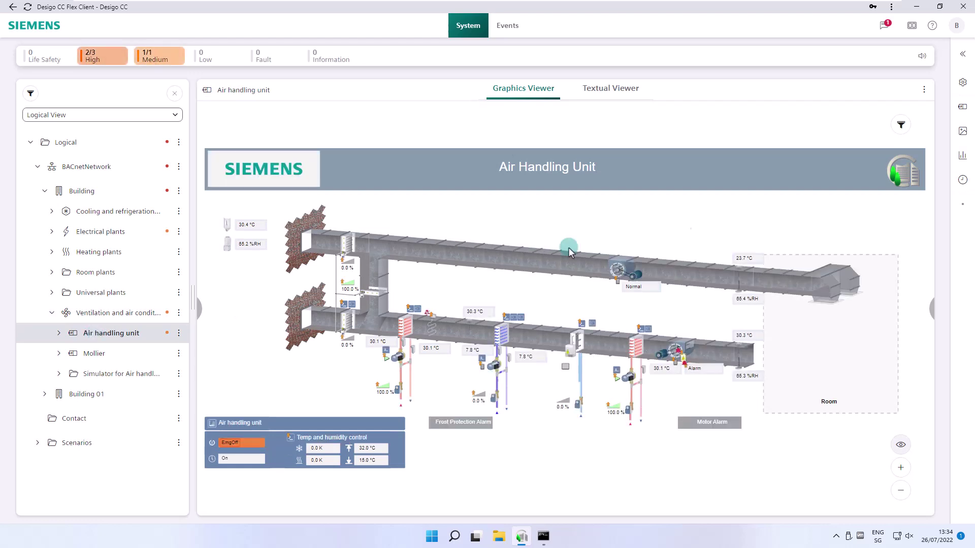
{"action": "left_click", "coordinate": [964, 54]}
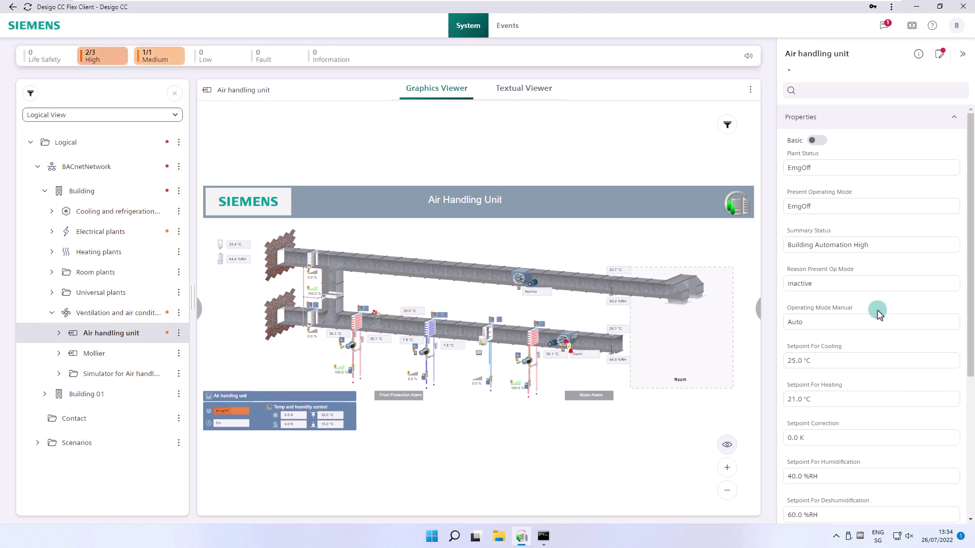
{"action": "left_click", "coordinate": [956, 26]}
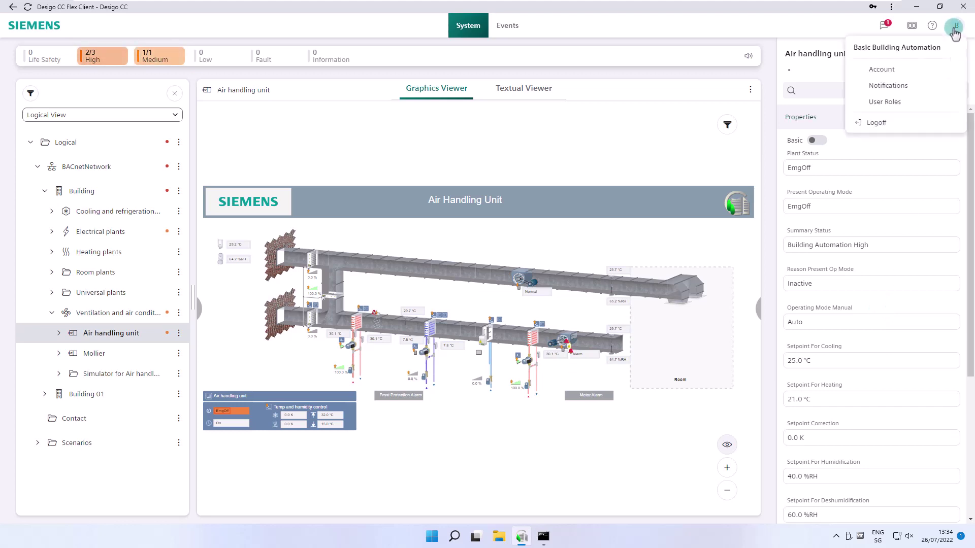
Step: Log off and sign in as the ExpertDMS2 danger management user
{"action": "left_click", "coordinate": [886, 126]}
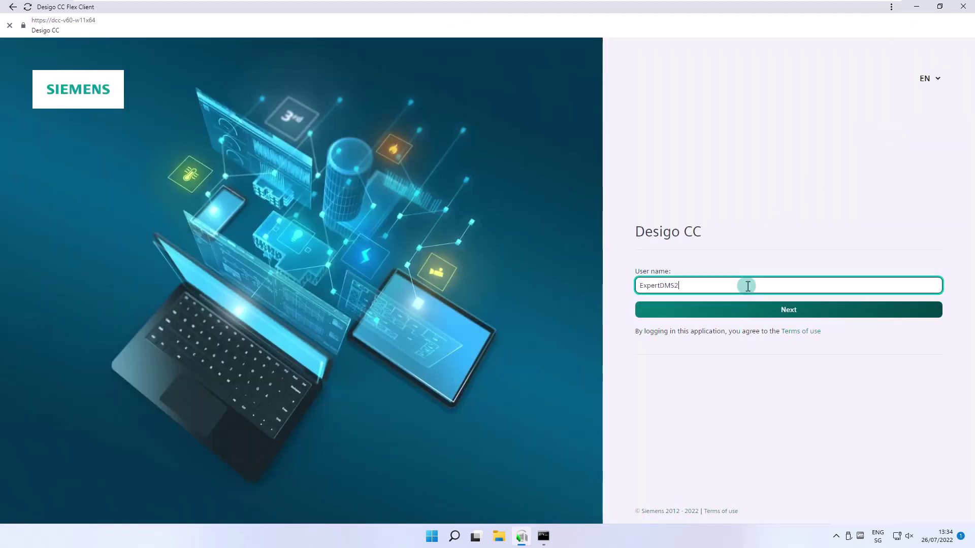
{"action": "left_click", "coordinate": [761, 311]}
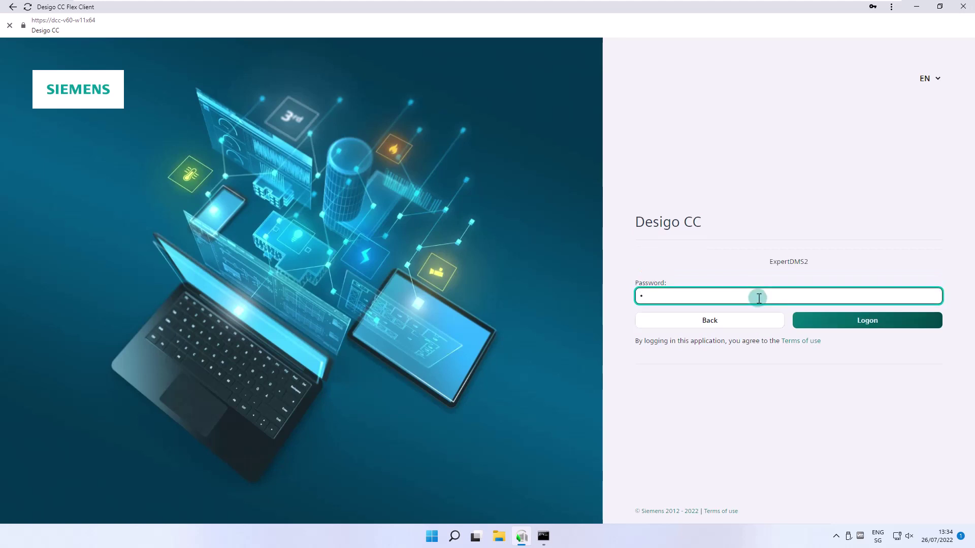
{"action": "left_click", "coordinate": [839, 316]}
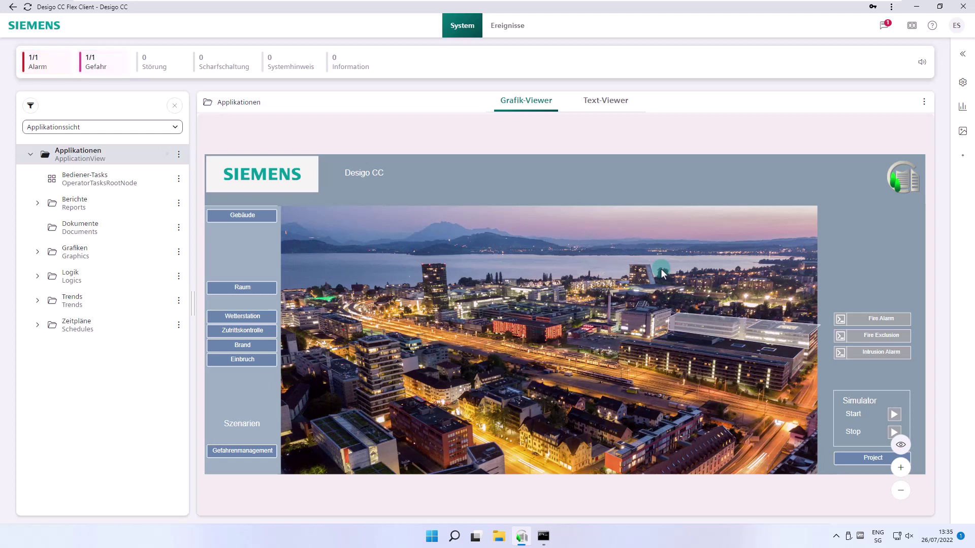
Step: Set the tree to Technische Sicht, expand BACnetNetwork and Gebäude, then show Ereignisse
{"action": "left_click", "coordinate": [81, 127]}
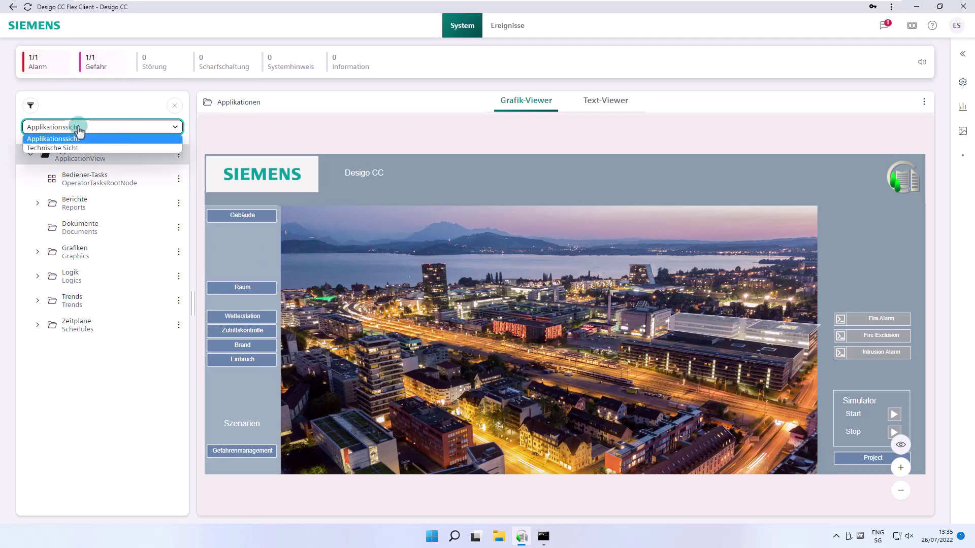
{"action": "left_click", "coordinate": [76, 148]}
{"action": "left_click", "coordinate": [38, 178]}
{"action": "left_click", "coordinate": [44, 202]}
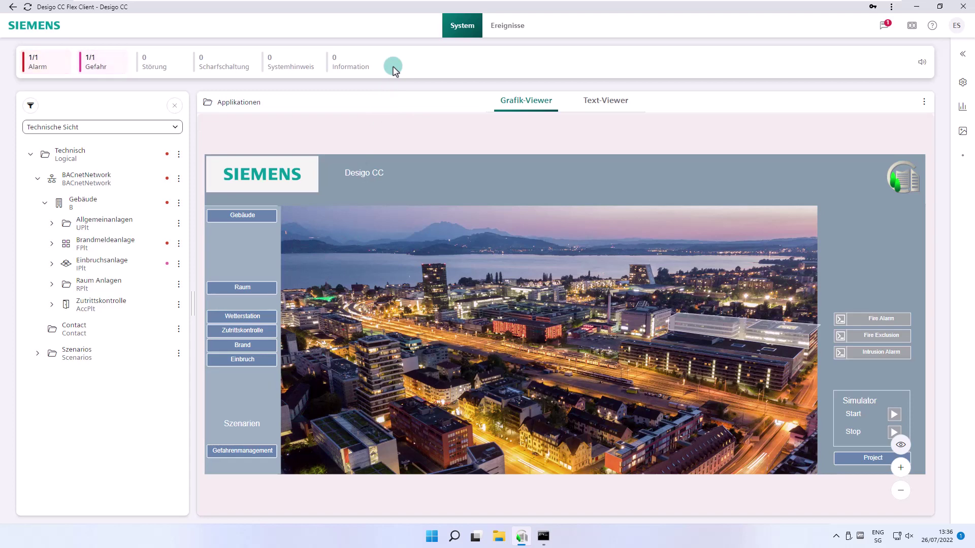
{"action": "left_click", "coordinate": [505, 25]}
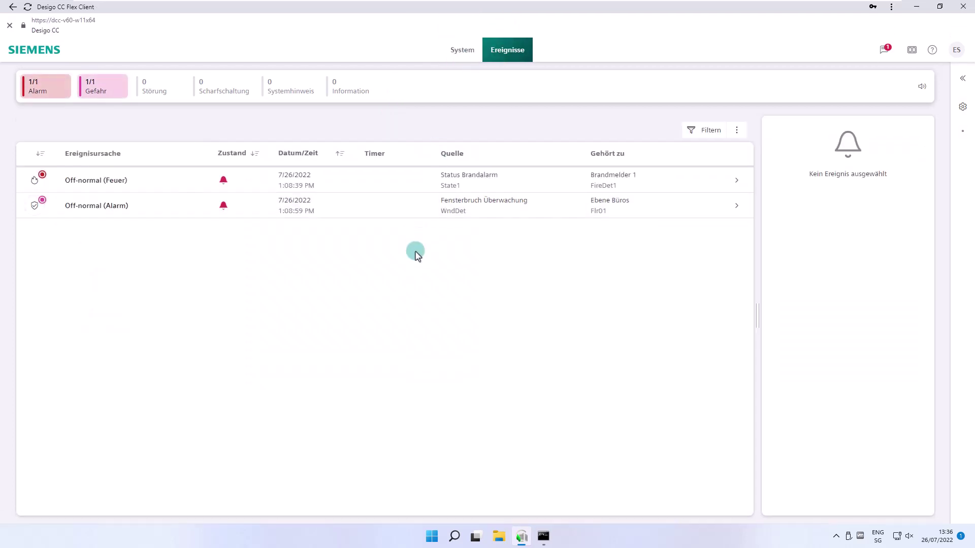
Step: Select the Off-normal (Feuer) event from Brandmelder 1 and press Quittieren
{"action": "left_click", "coordinate": [382, 176]}
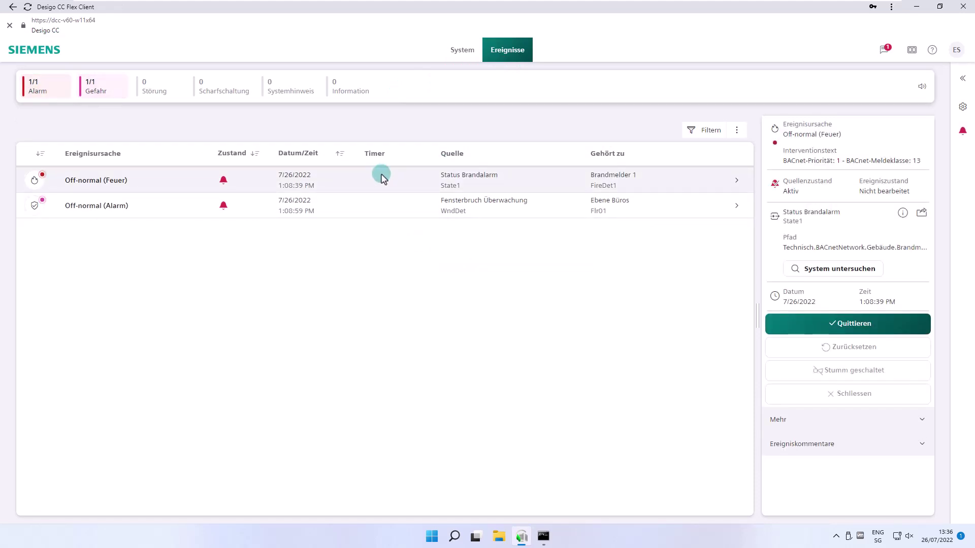
{"action": "left_click", "coordinate": [801, 331]}
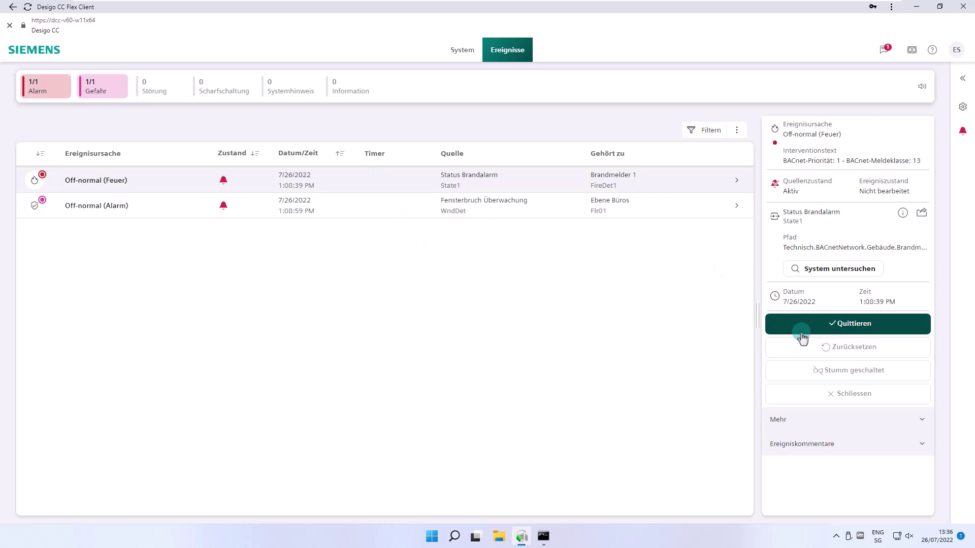